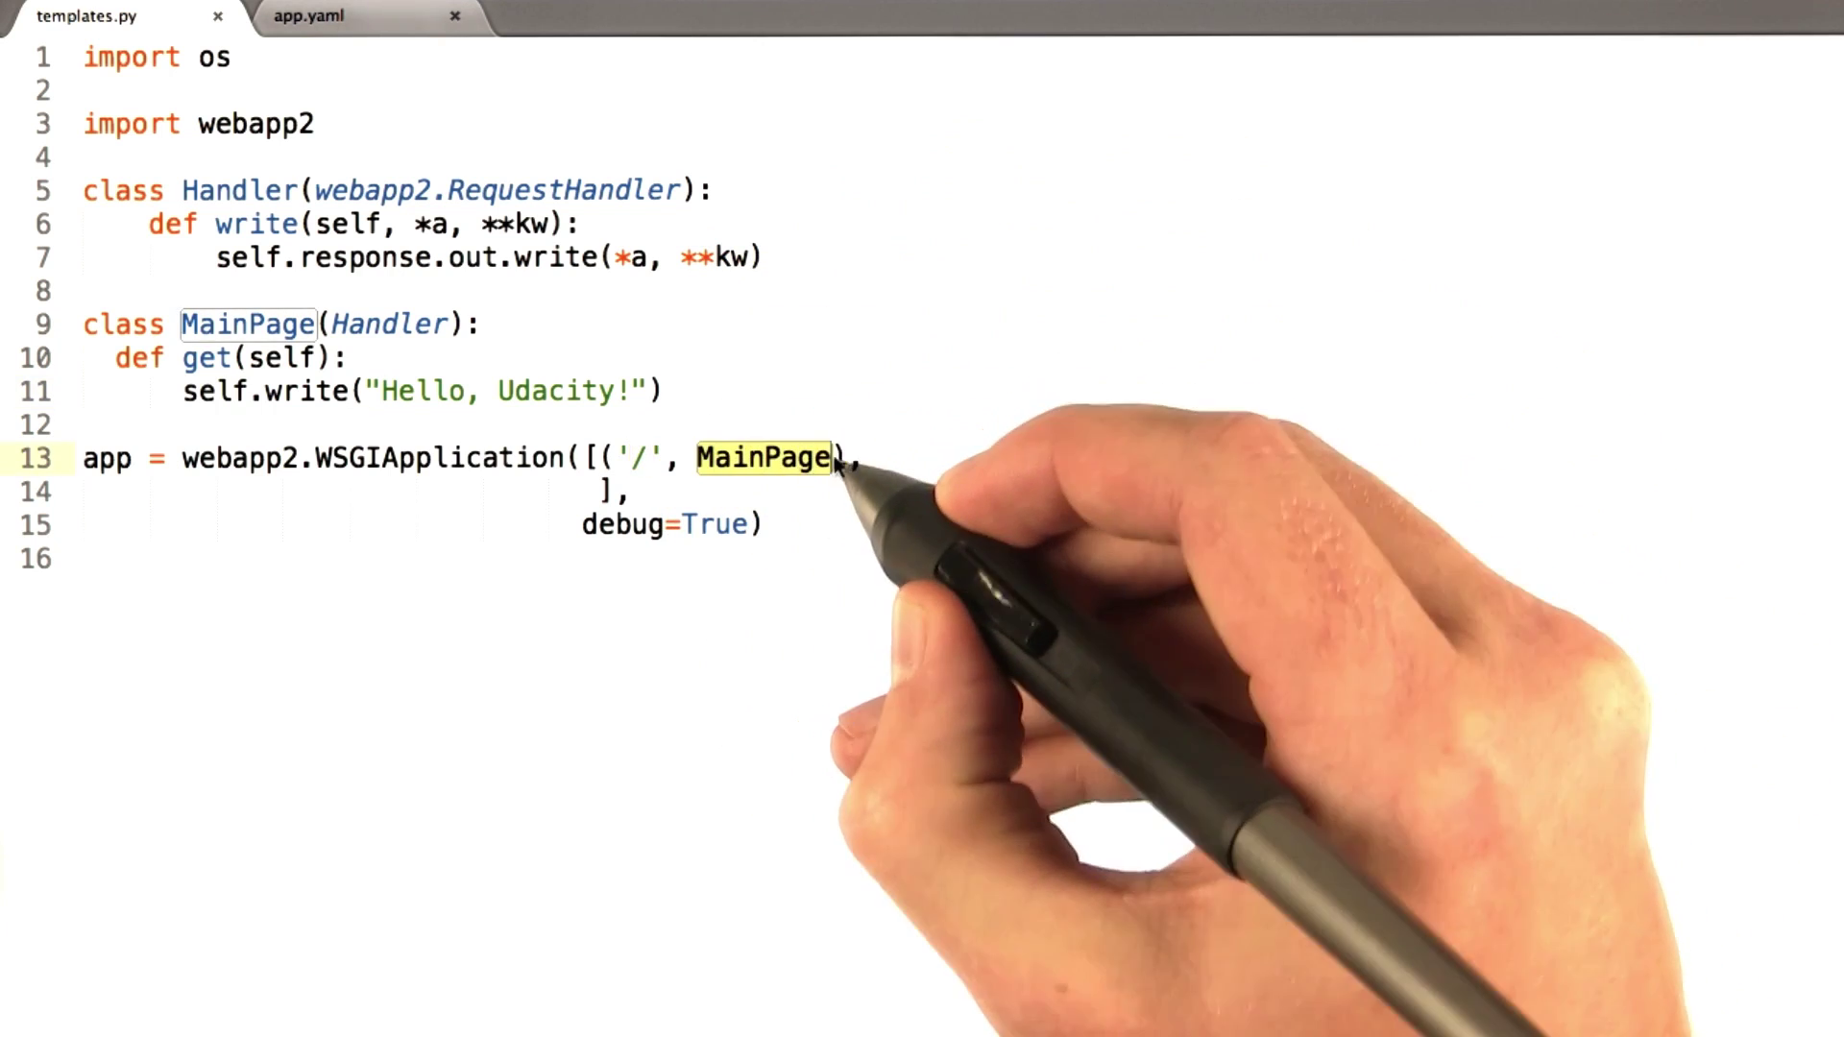
# - Highlight the Handler and MainPage write calls, then return to the templates.py code
pyautogui.click(459, 324)
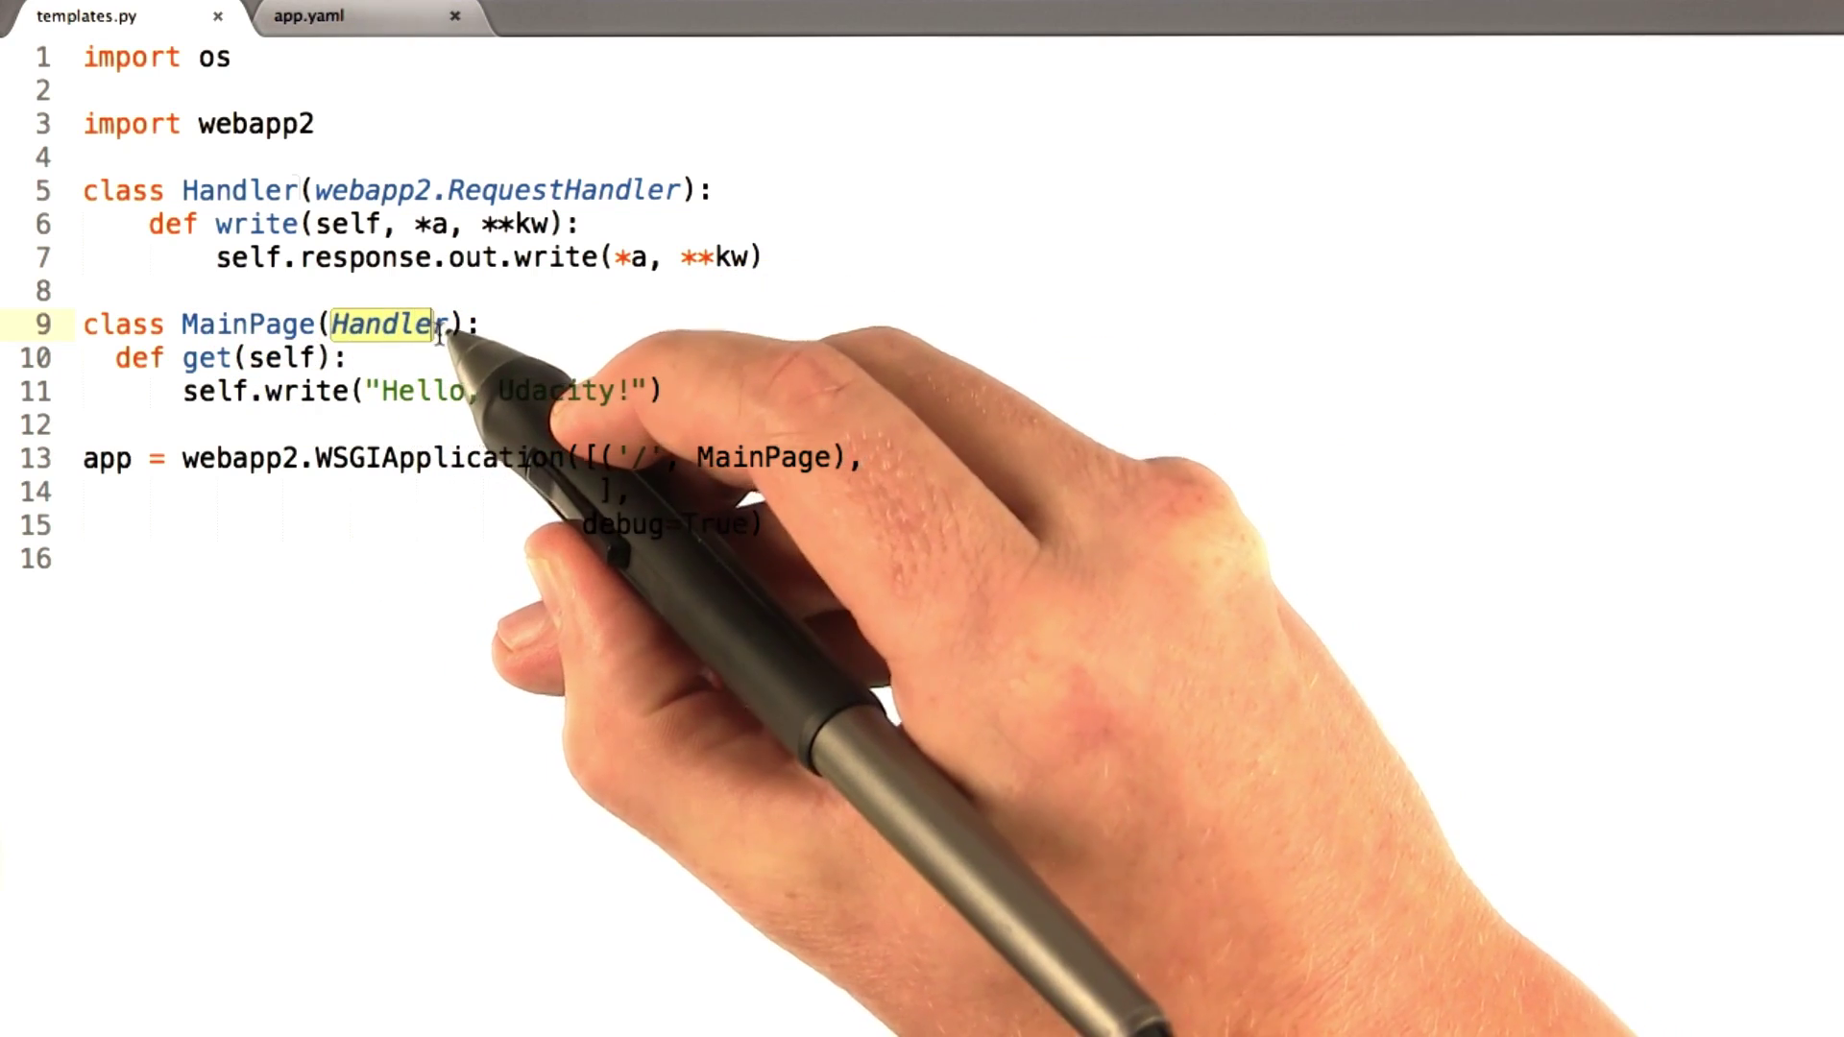
pyautogui.click(297, 192)
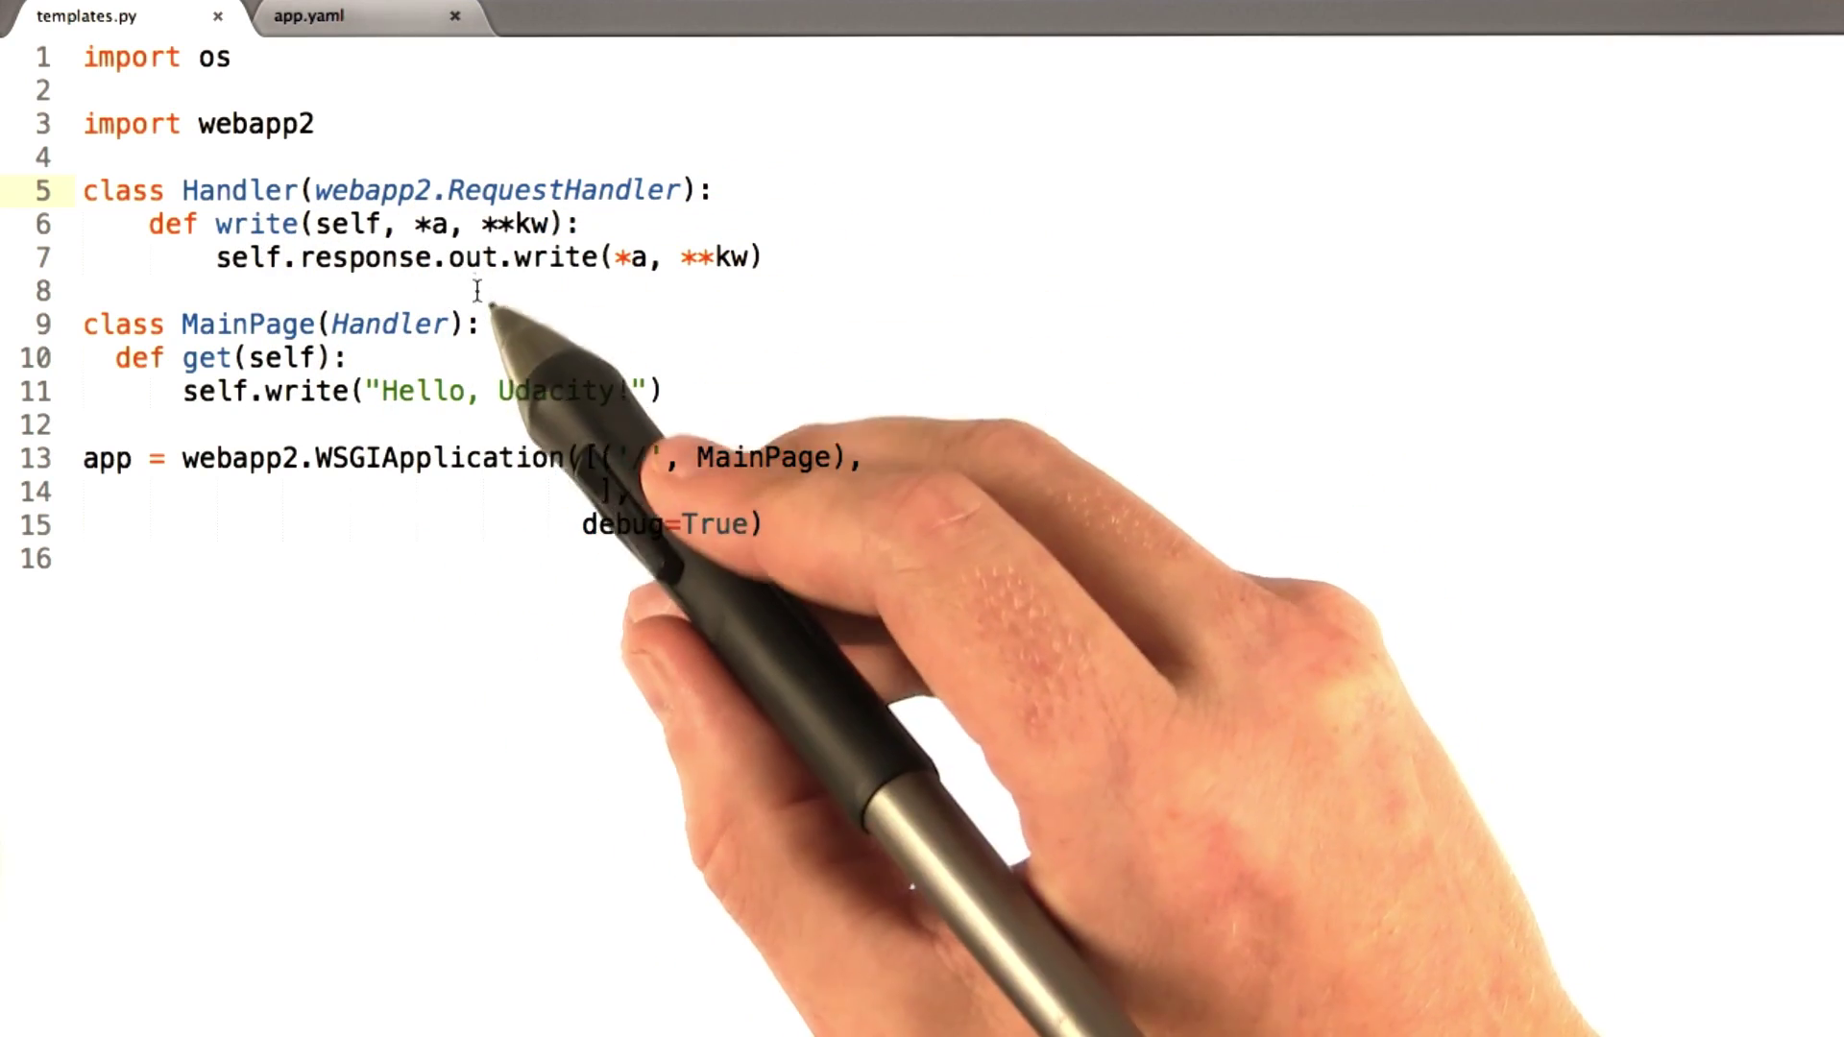
pyautogui.moveTo(216, 257); pyautogui.dragTo(420, 261)
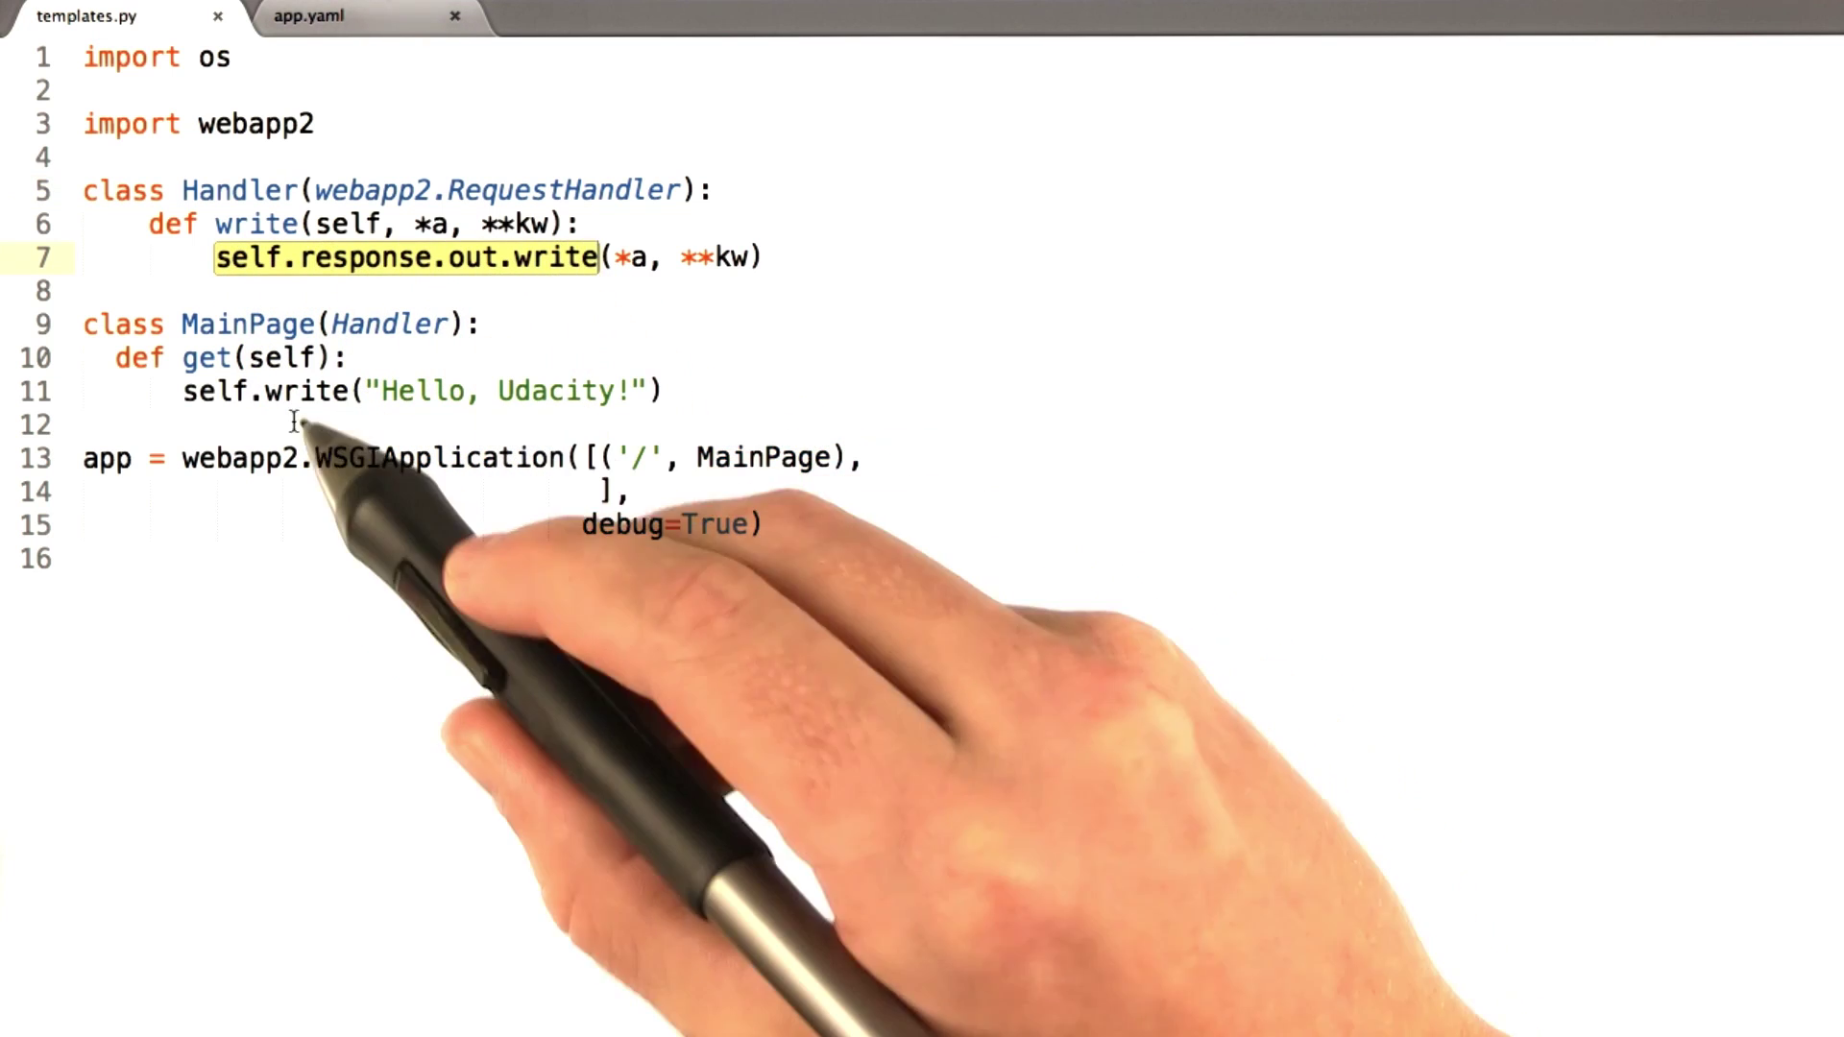
pyautogui.moveTo(183, 390); pyautogui.dragTo(351, 391)
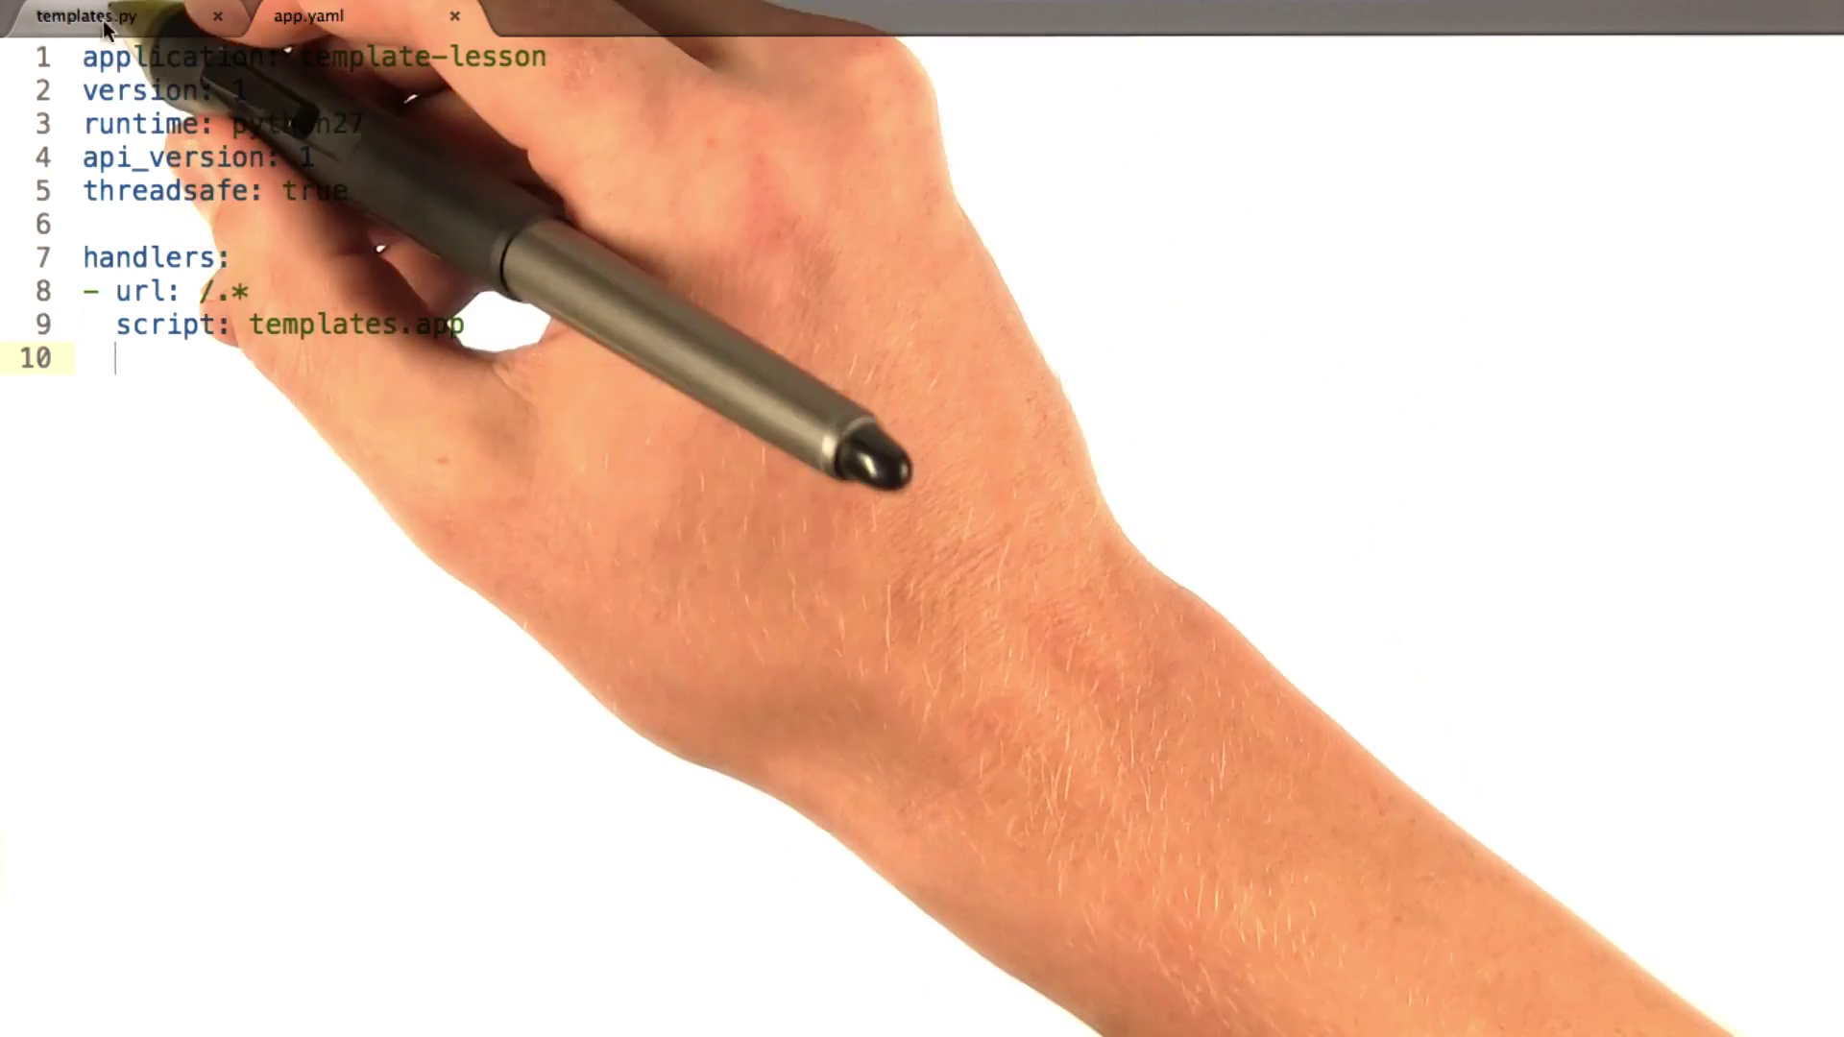
pyautogui.click(108, 16)
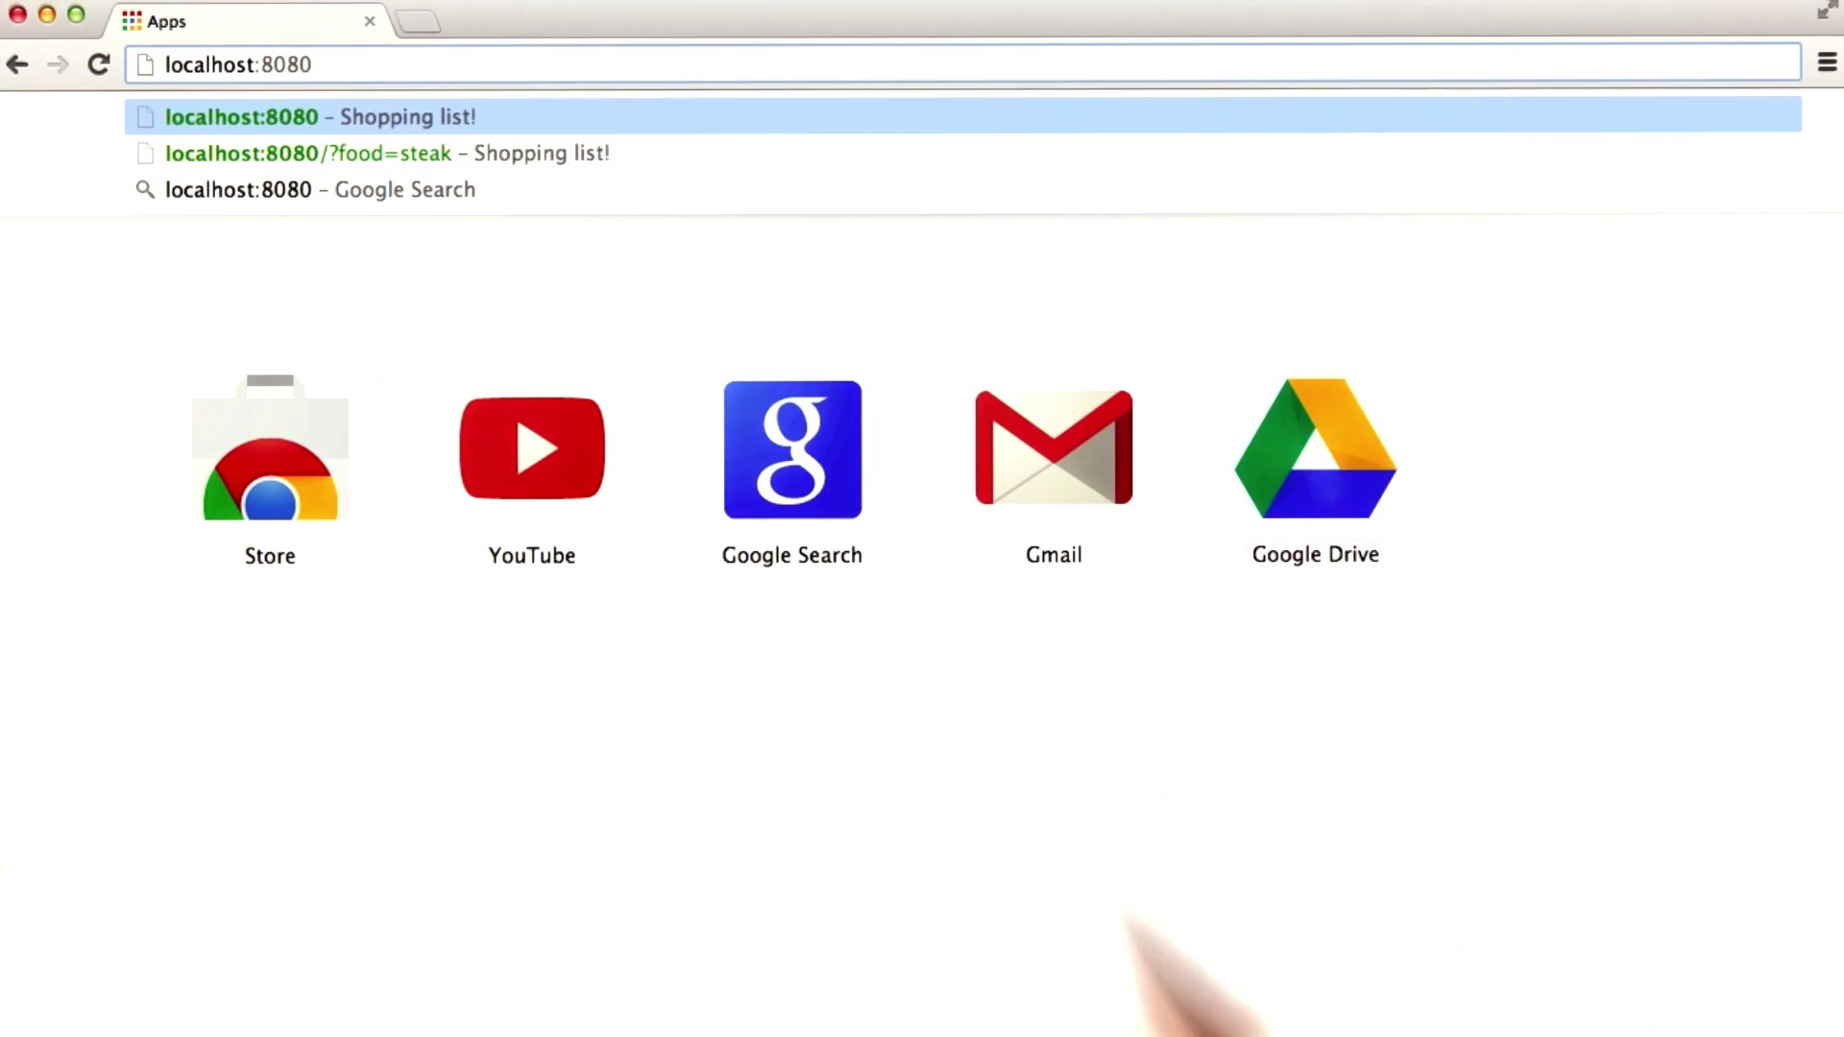
# - Load localhost:8080 in Chrome to display the app's greeting
pyautogui.press('Return')
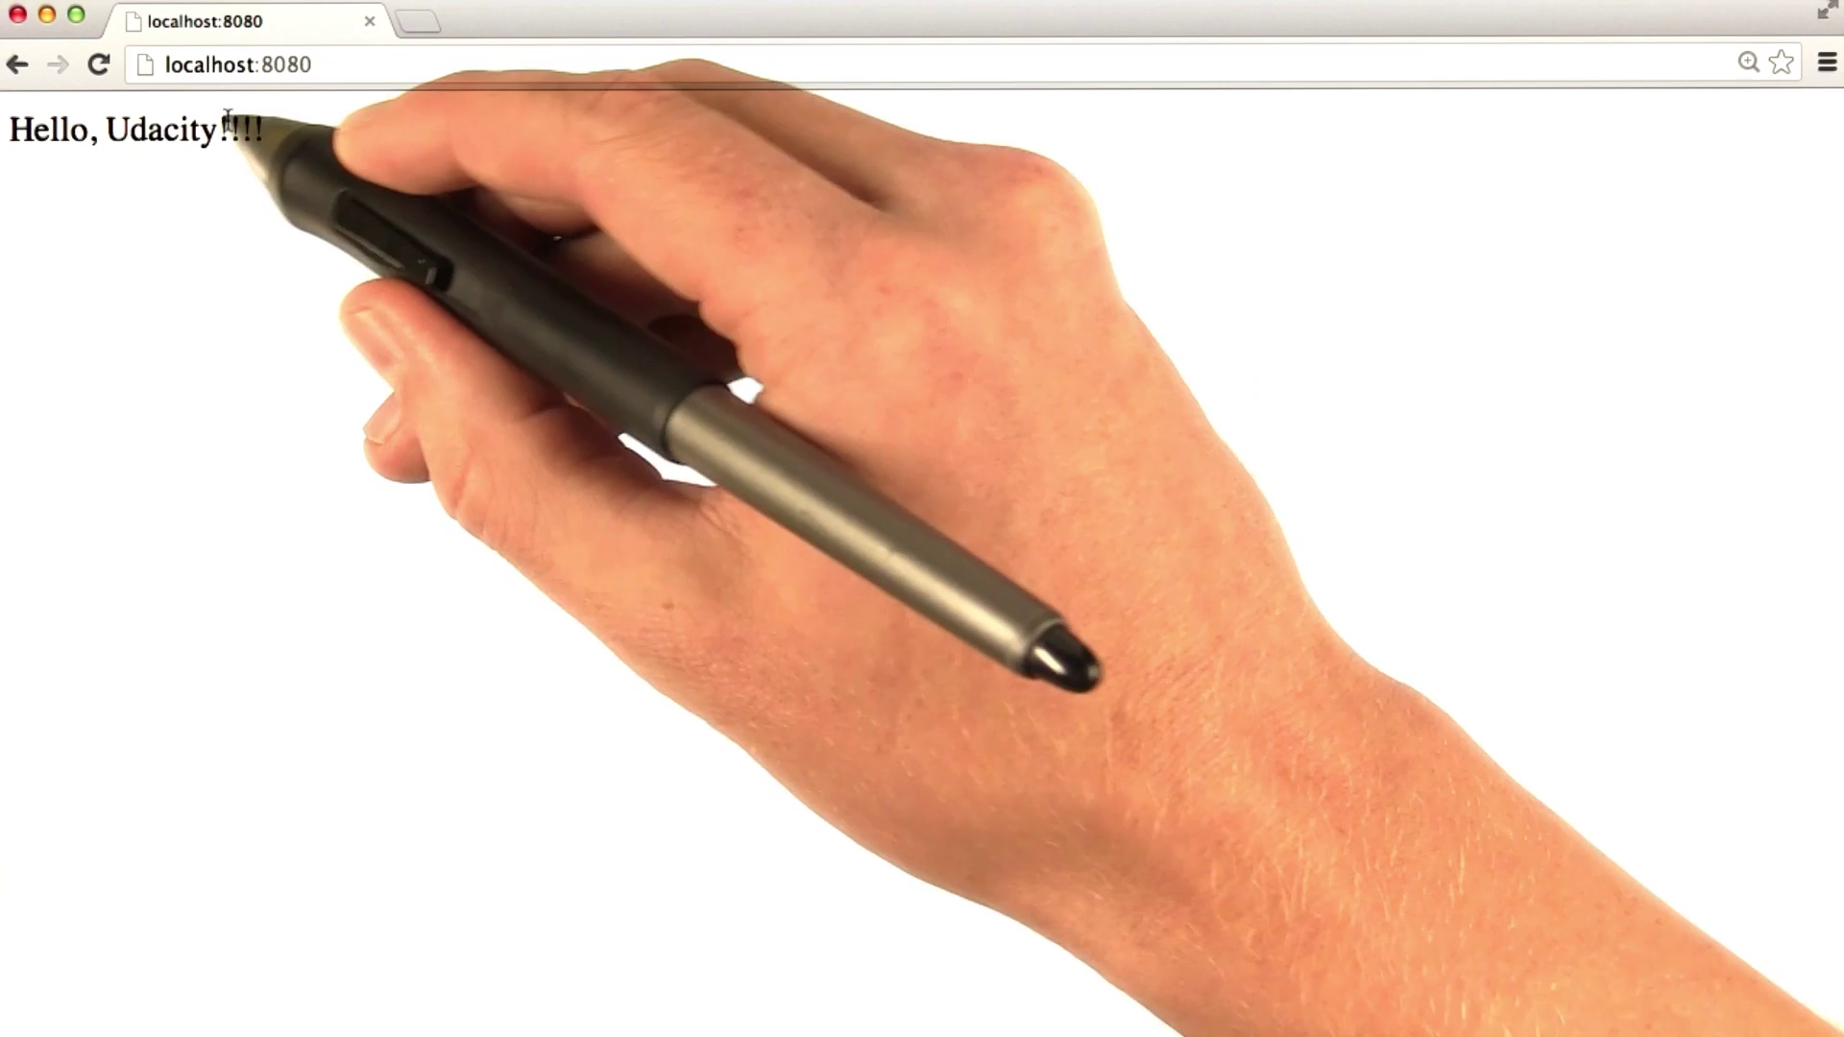
# - Highlight the added exclamation marks in 'Hello, Udacity!!!!', then clear the highlight
pyautogui.moveTo(219, 130); pyautogui.dragTo(267, 130)
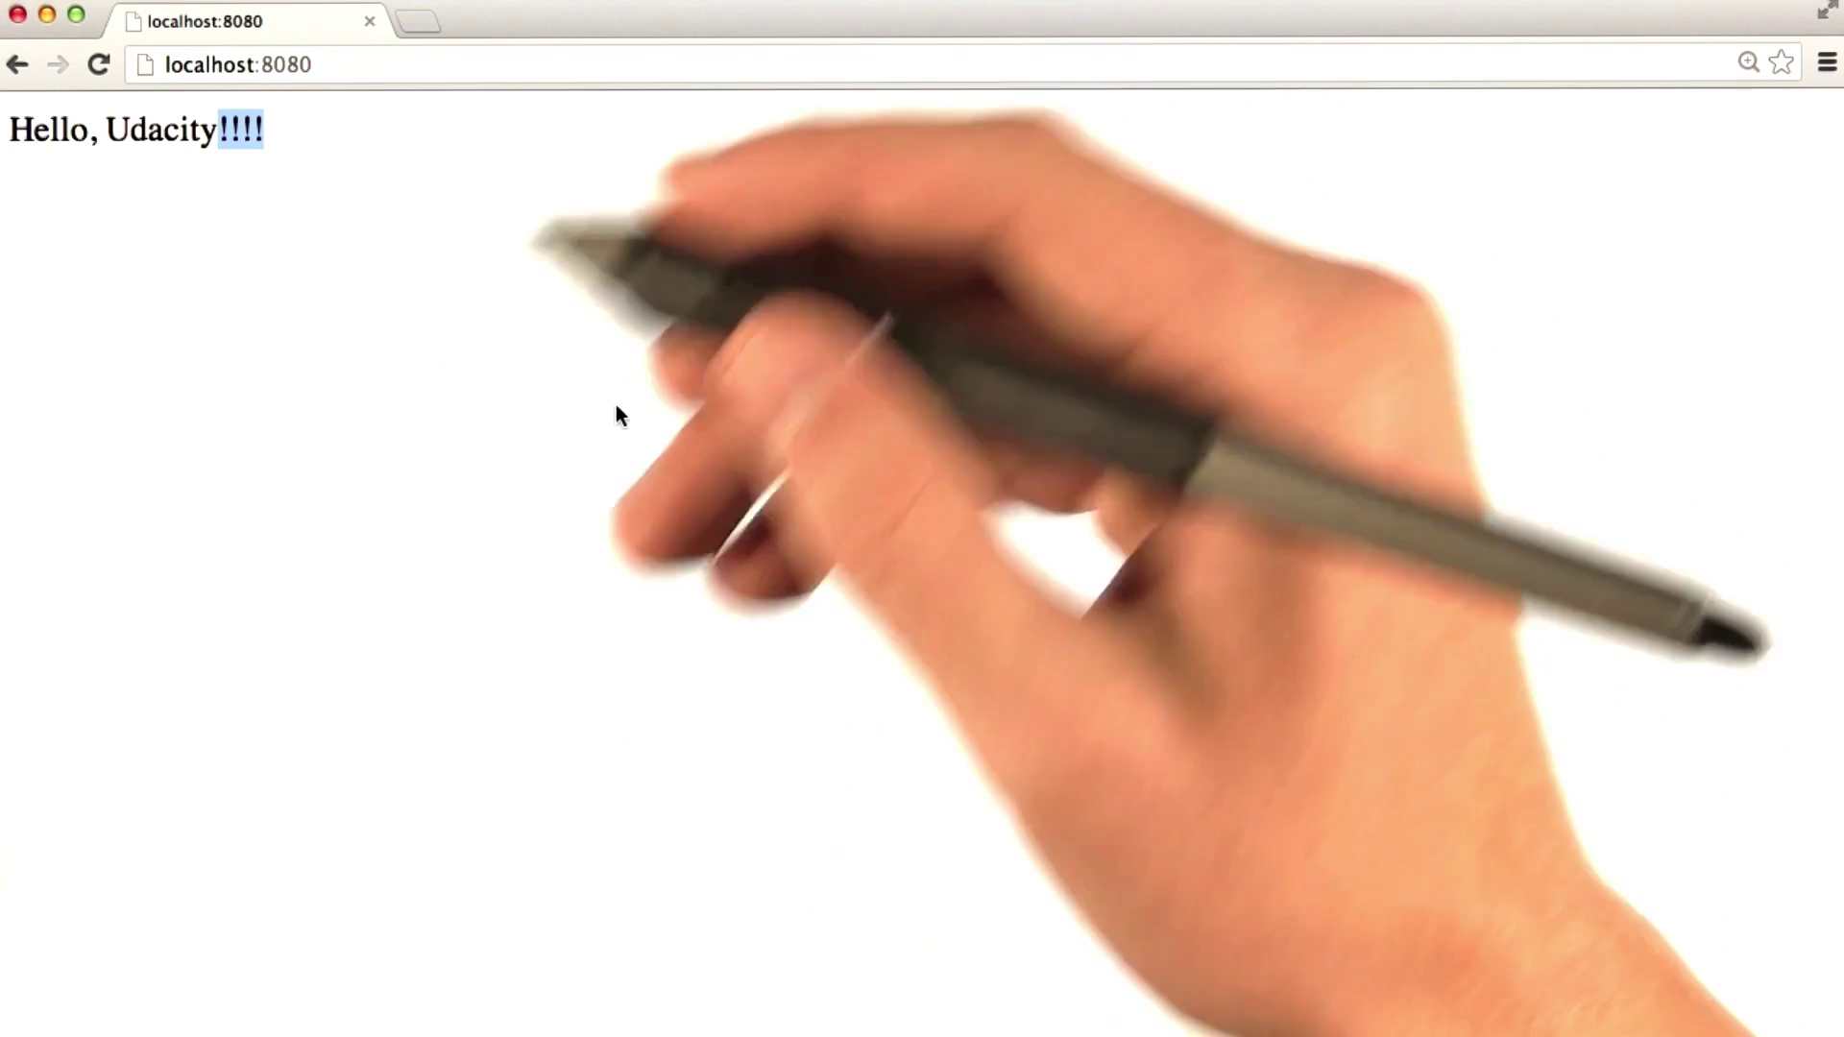
pyautogui.click(331, 186)
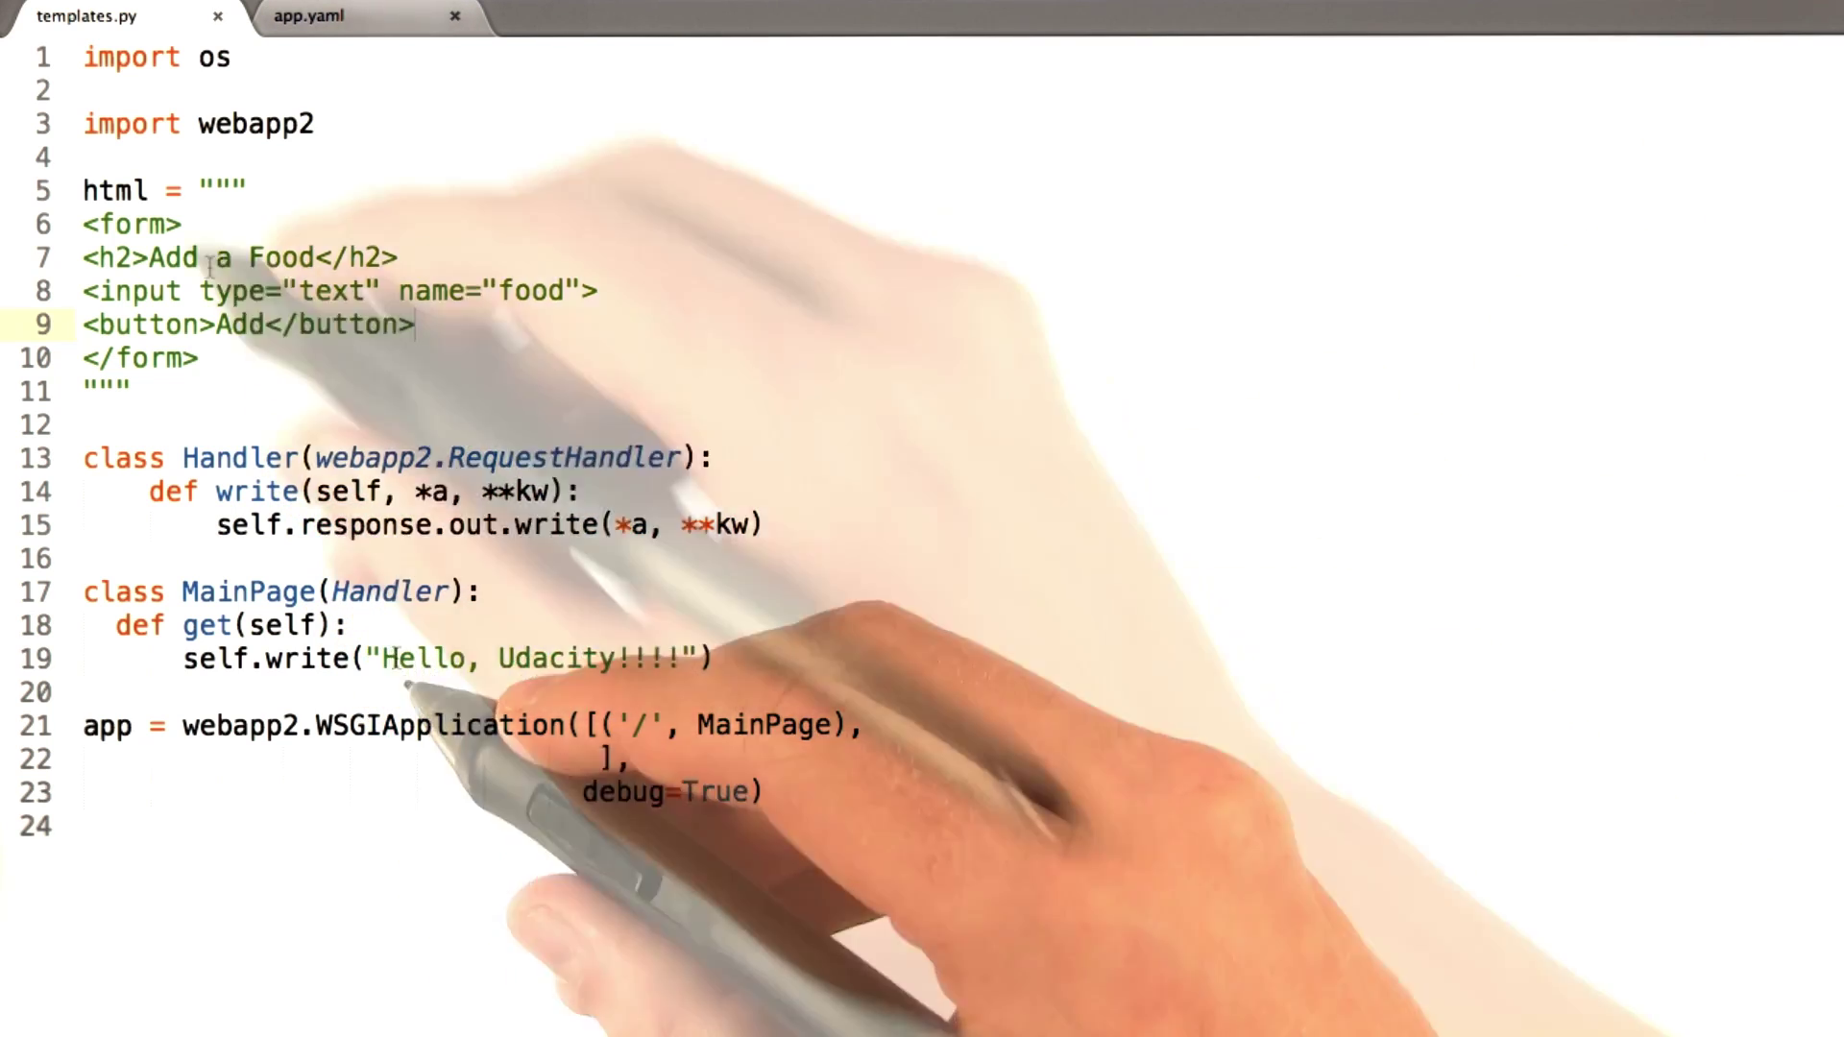
# - Begin renaming html to form_html and select the 'Hello, Udacity!!!!' string in get
pyautogui.click(84, 191)
pyautogui.write('form_')
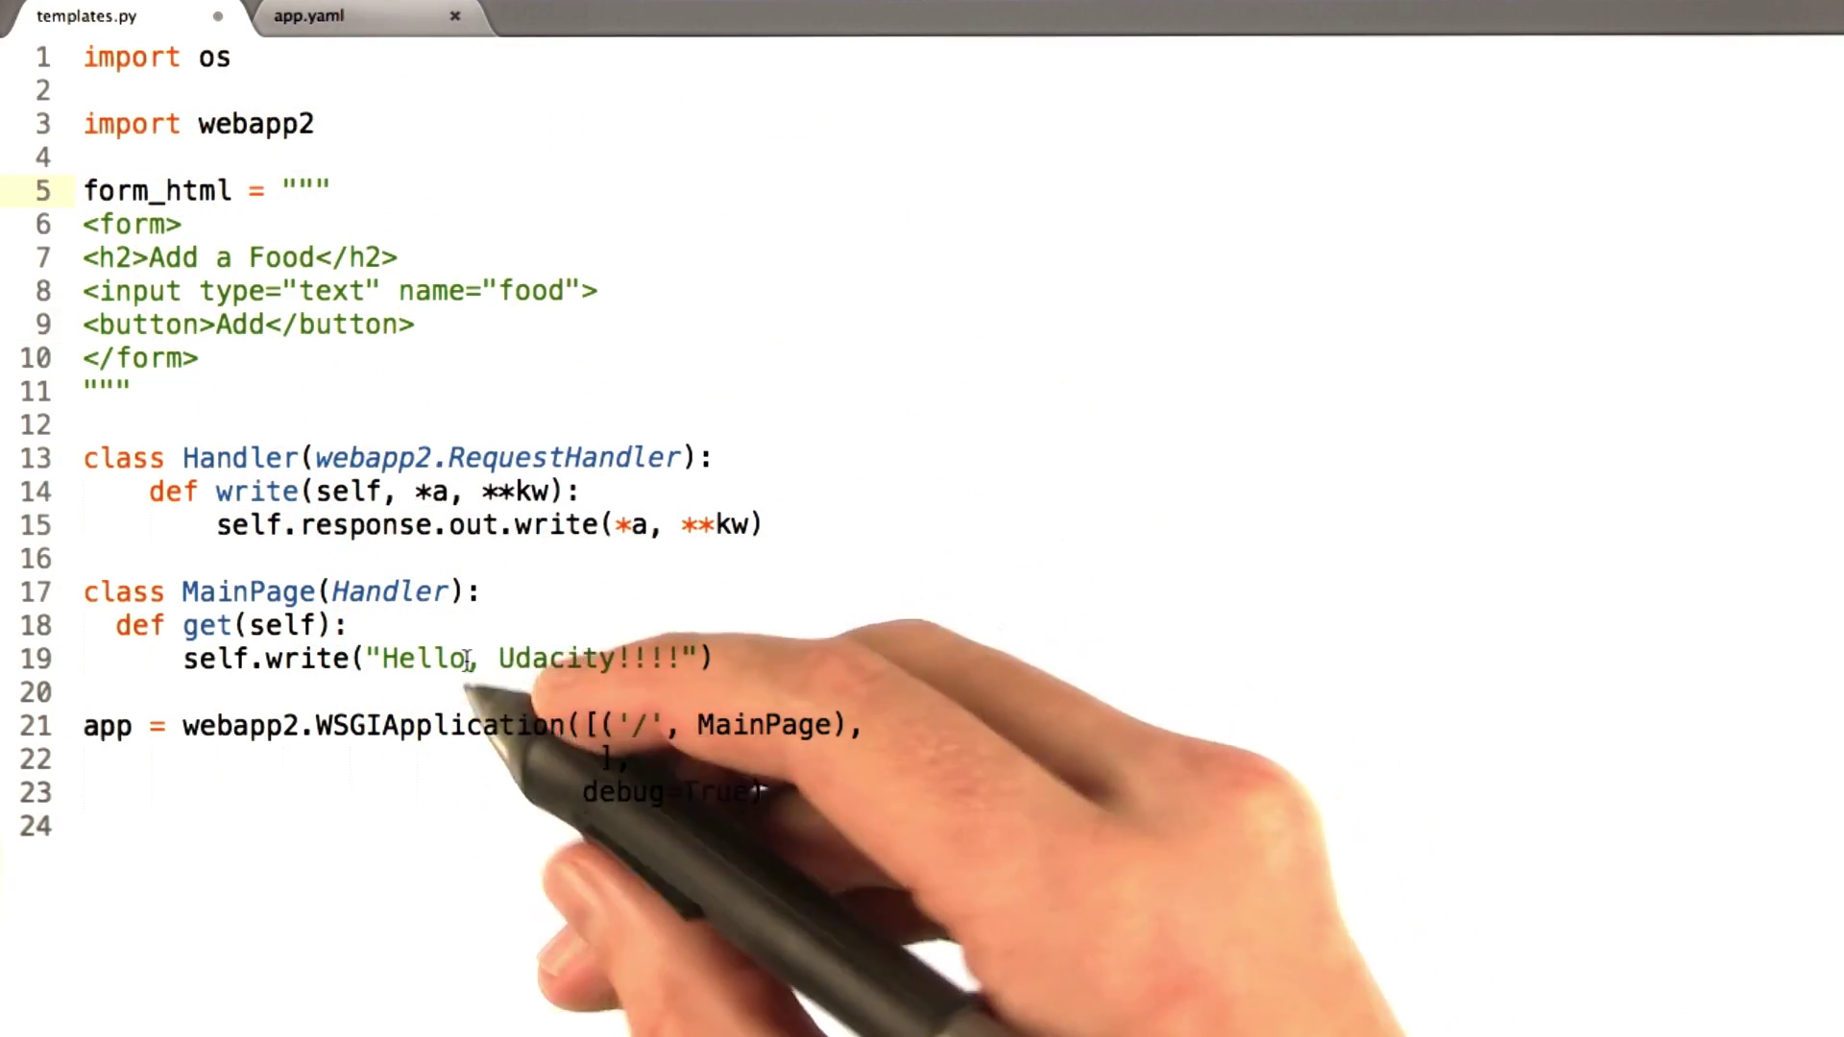
pyautogui.click(371, 659)
pyautogui.moveTo(369, 657); pyautogui.dragTo(700, 659)
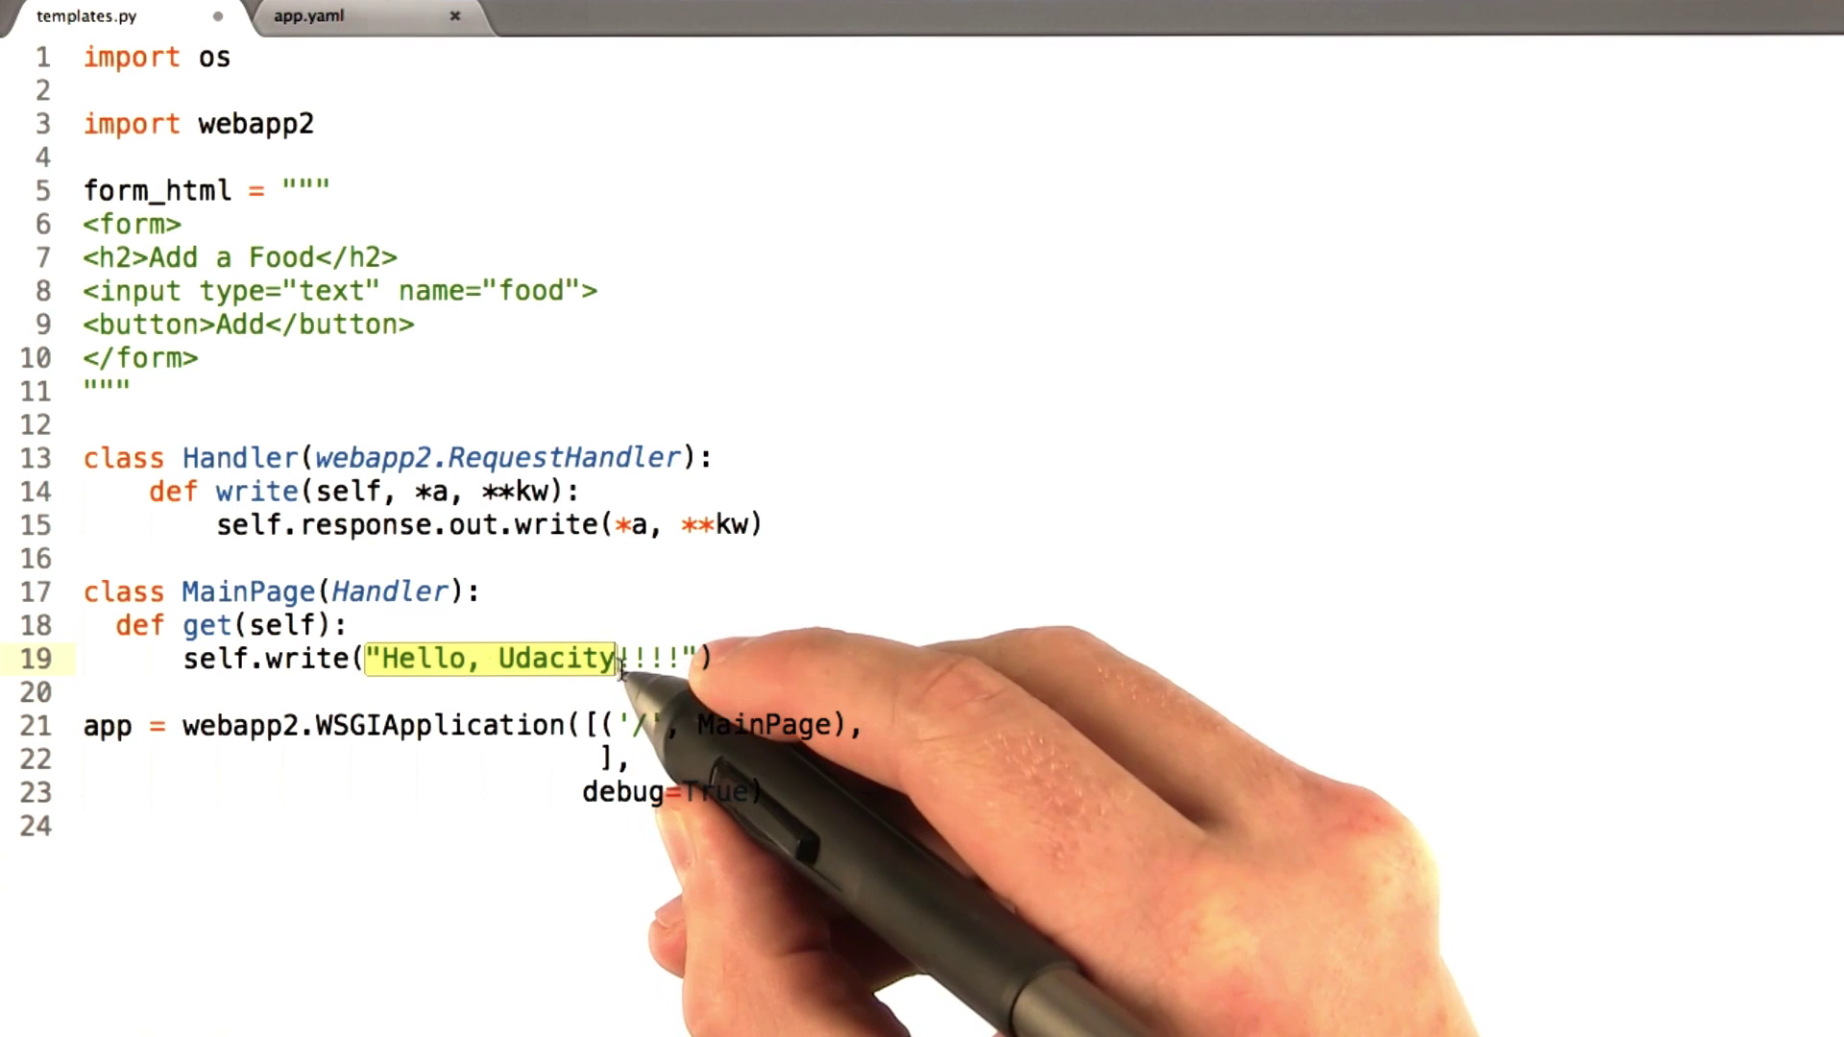
pyautogui.write('form')
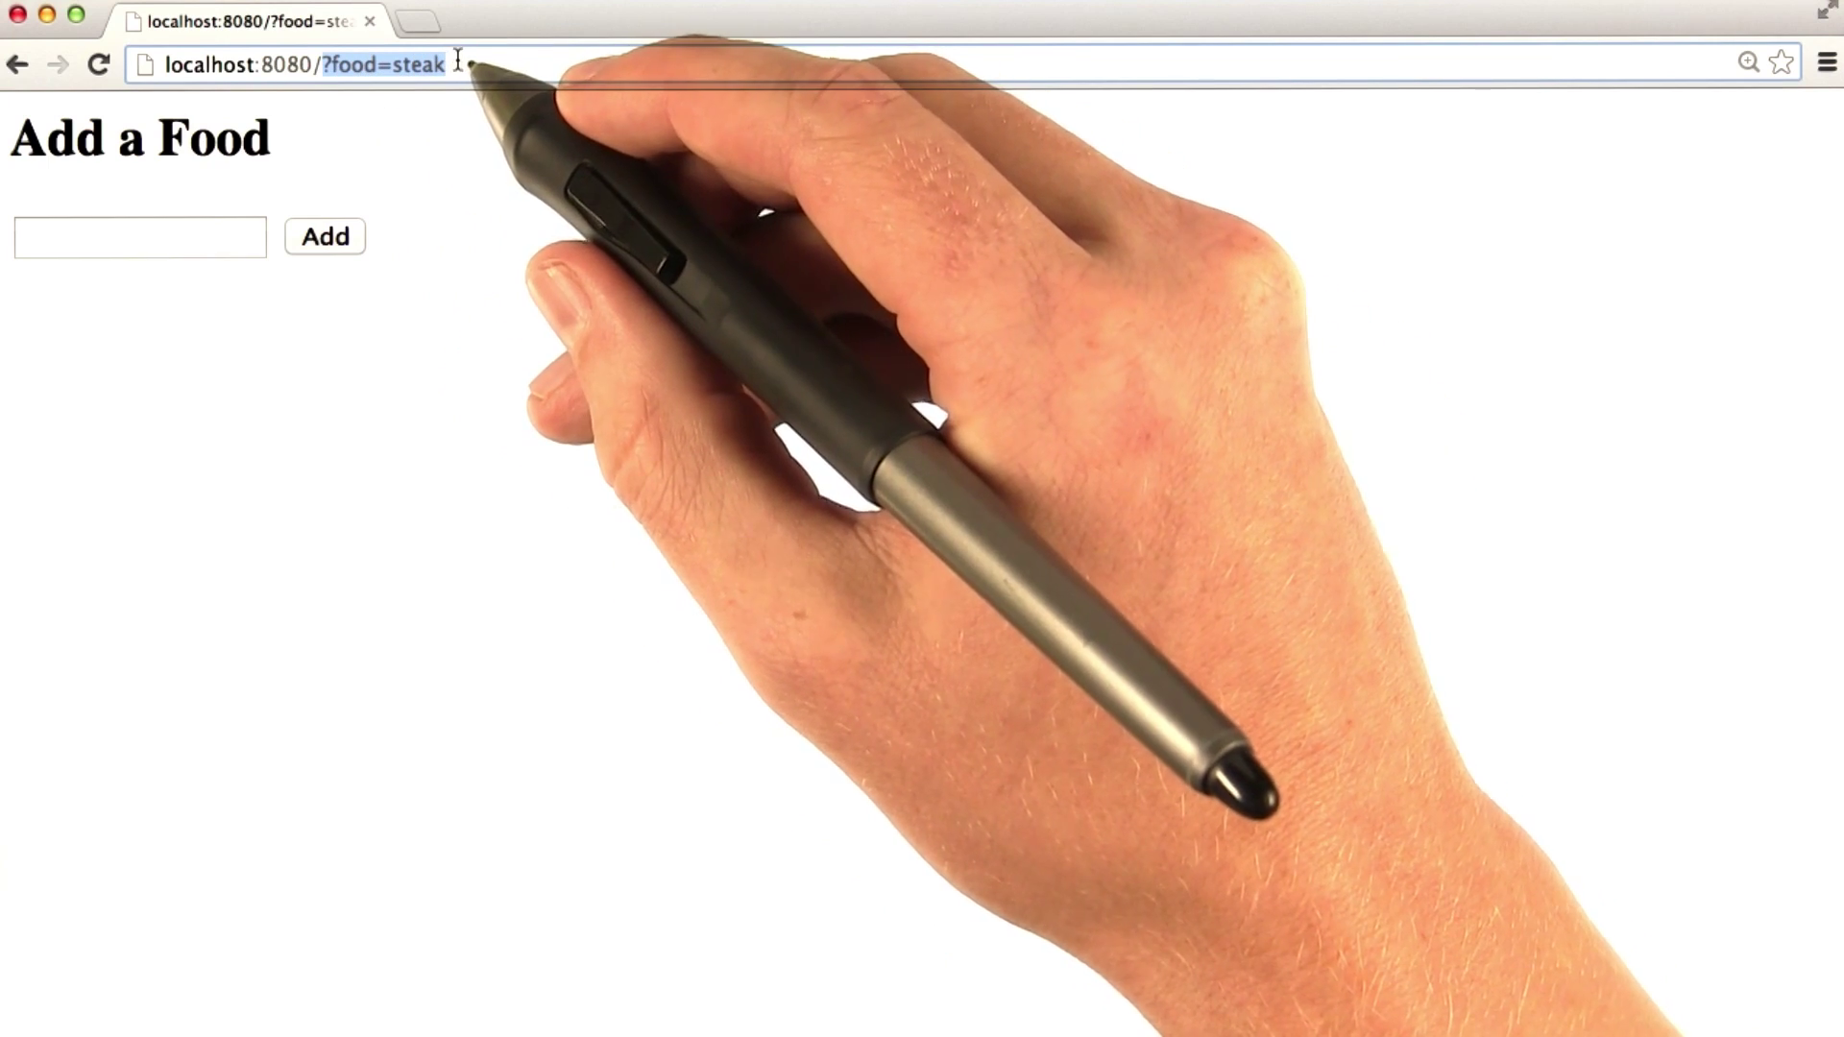
# - Focus the food text box on the Add a Food form
pyautogui.click(173, 237)
pyautogui.write('eggs')
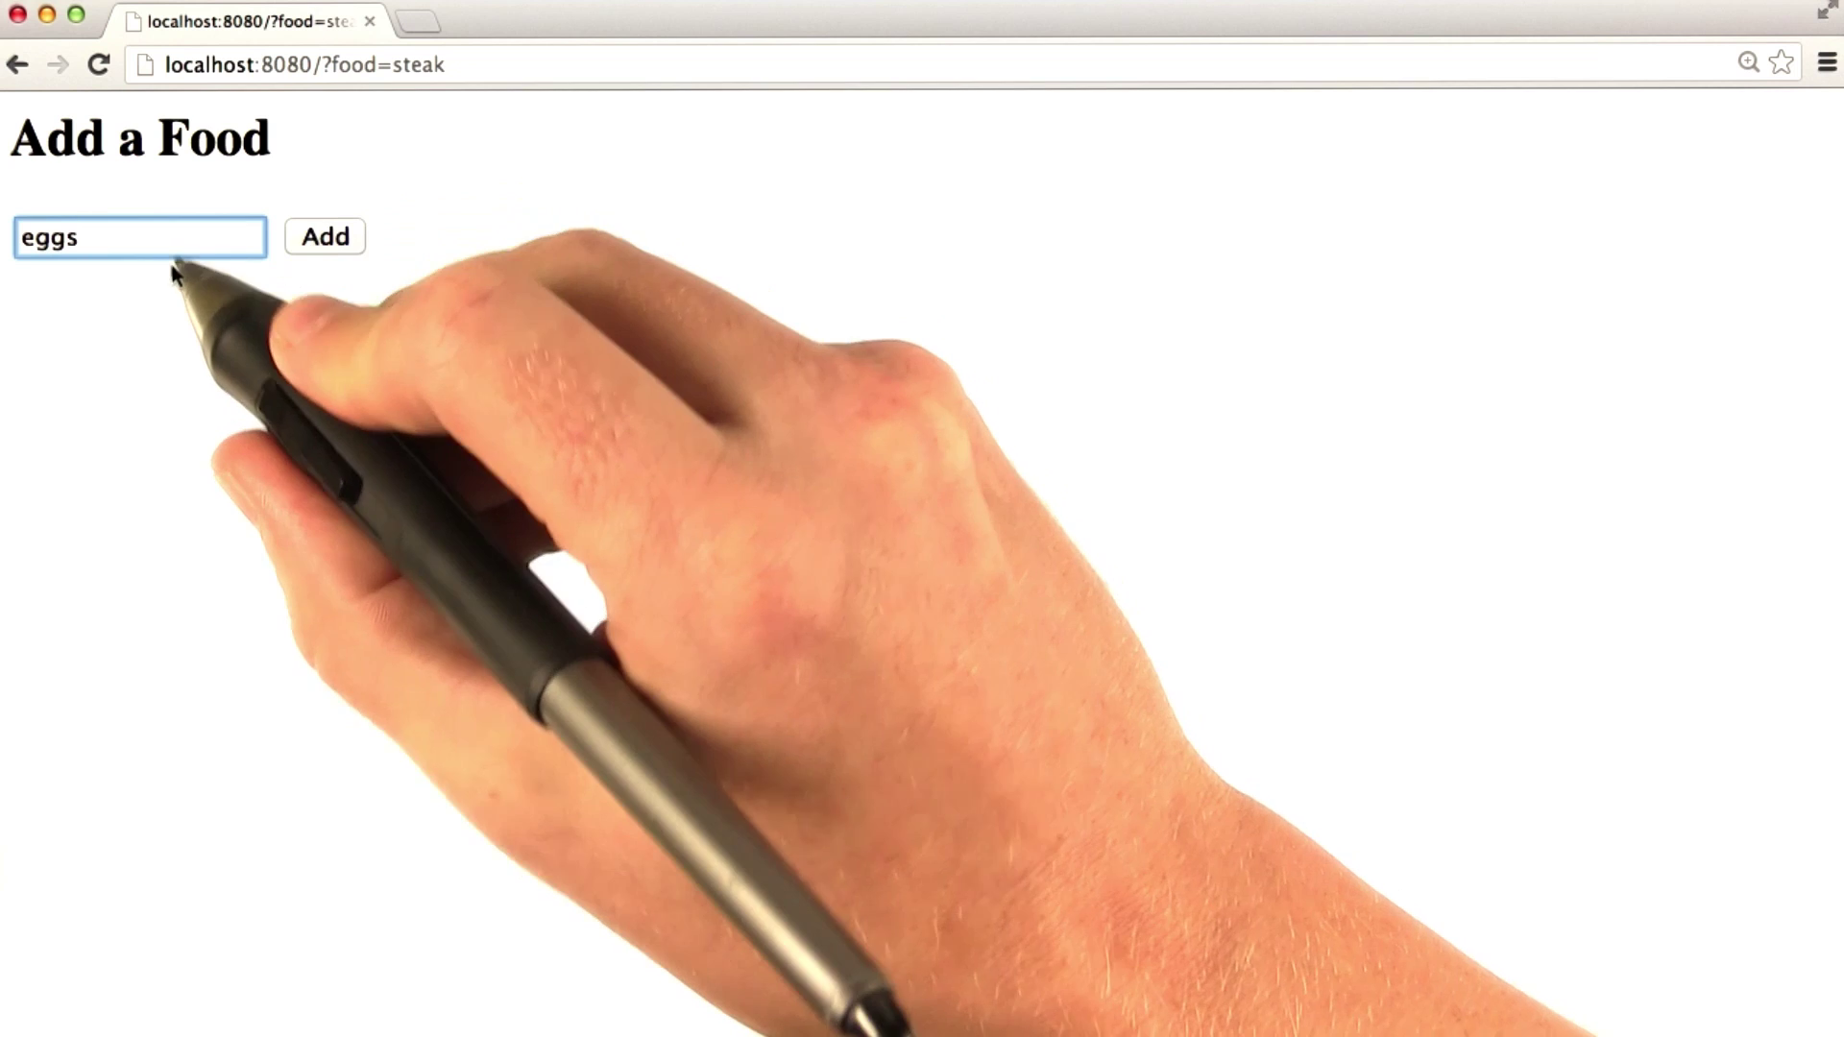